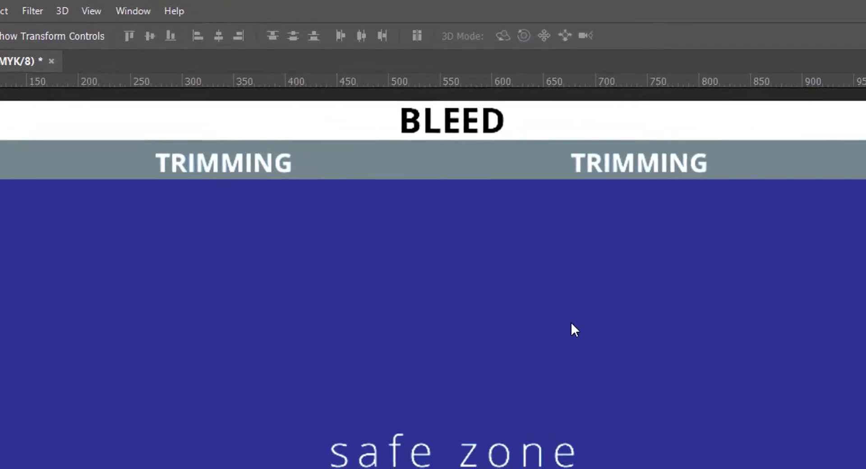
# - Show the Actions panel and move it over the upper-right corner of the canvas
pyautogui.click(126, 12)
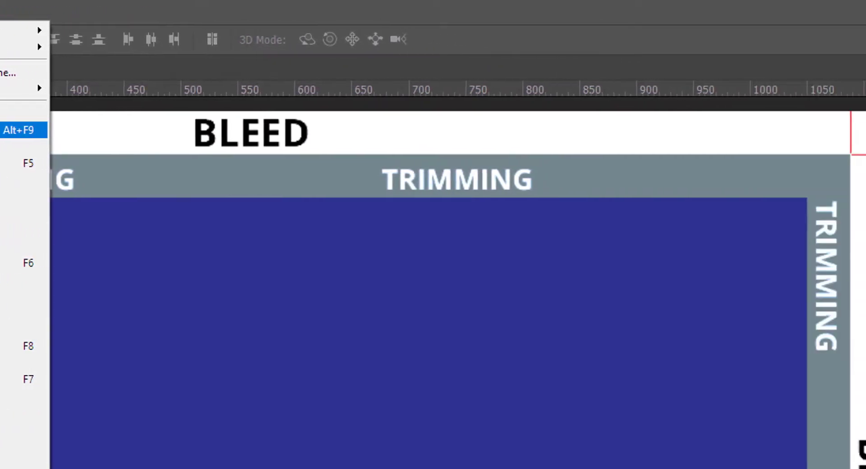
pyautogui.click(18, 130)
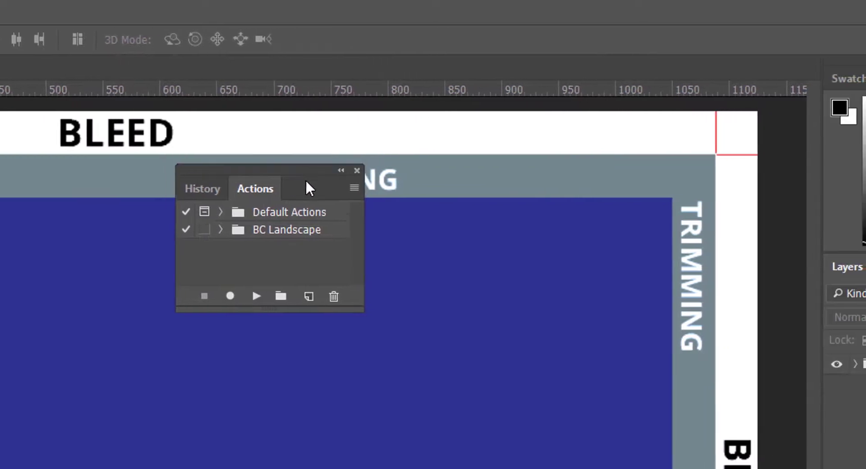
pyautogui.moveTo(305, 179); pyautogui.dragTo(656, 126)
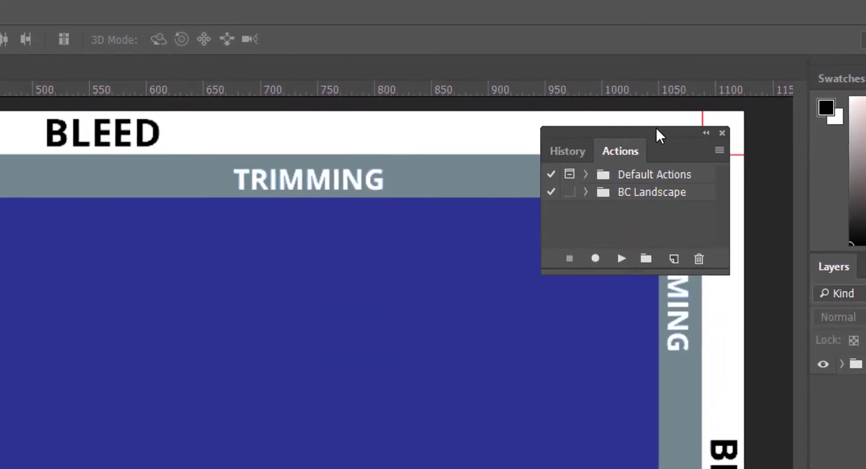
# - Create a new action set named "Busines Cards Actions"
pyautogui.click(717, 153)
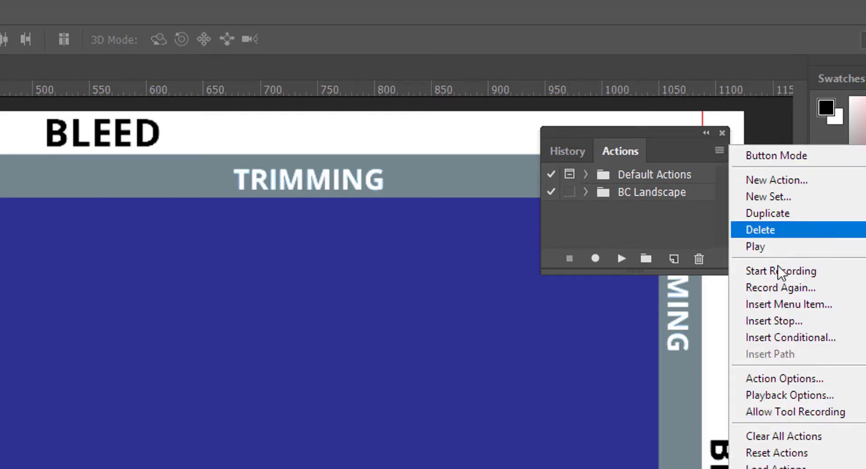
pyautogui.click(804, 196)
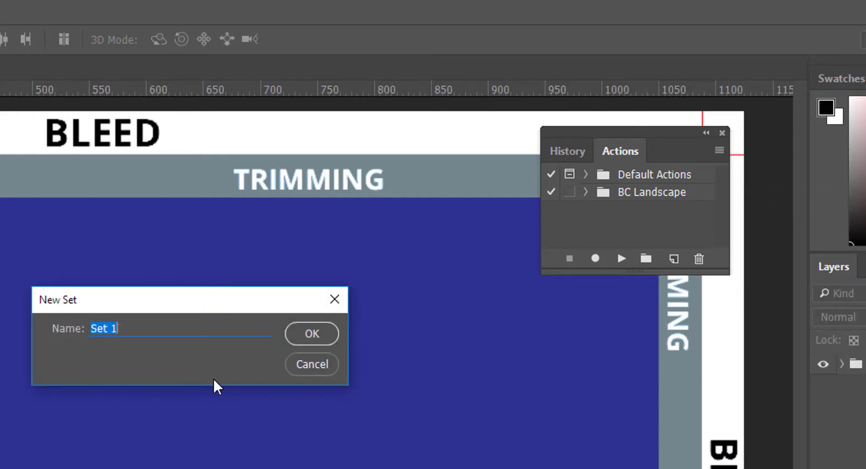
pyautogui.write('Busines Cards Actions')
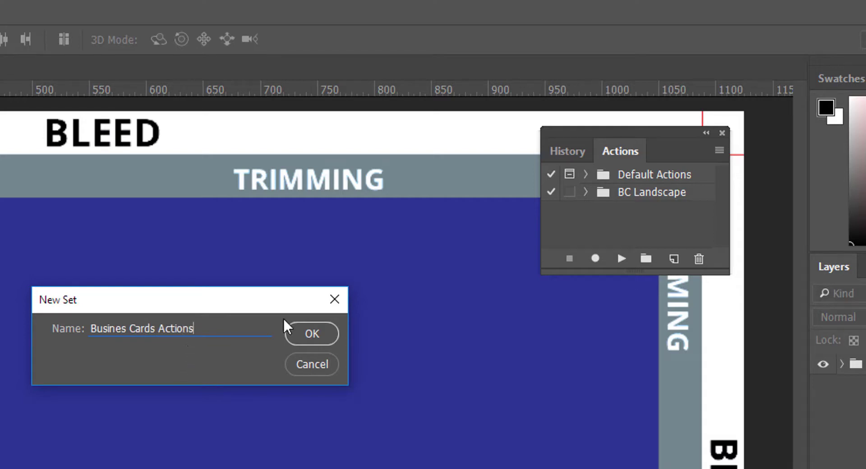
pyautogui.click(312, 332)
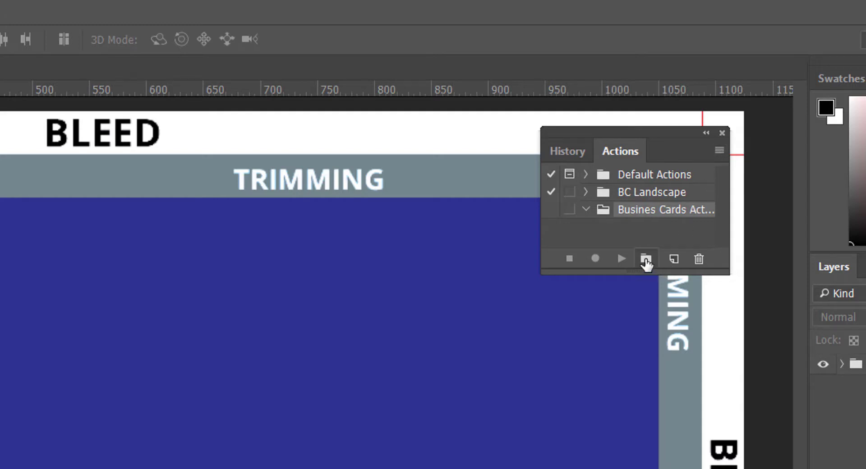
# - Set up a new action named "Business Card Landscape" in the Busines Cards Actions set
pyautogui.click(719, 150)
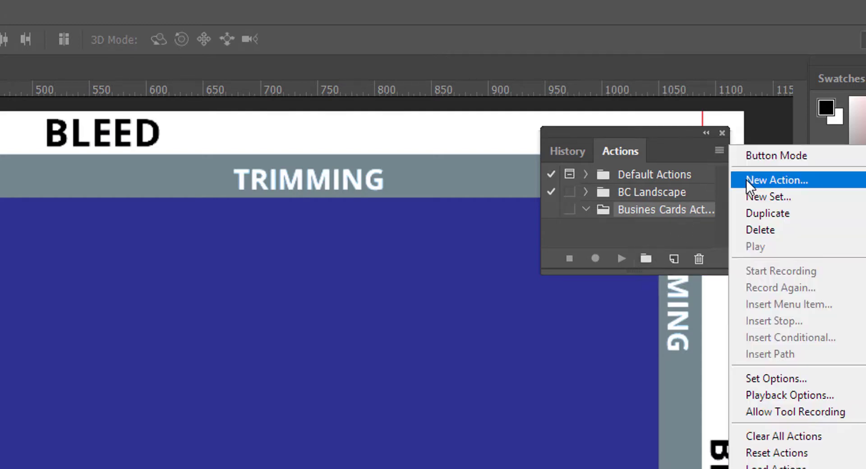
pyautogui.click(746, 180)
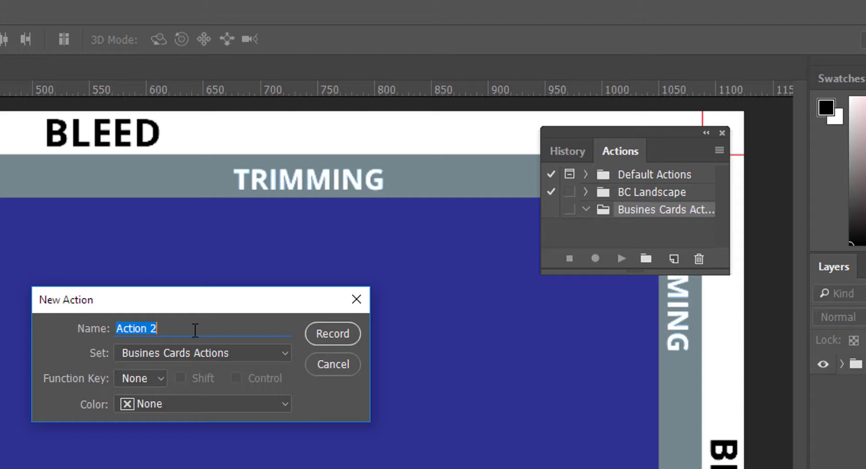
pyautogui.write('Busi')
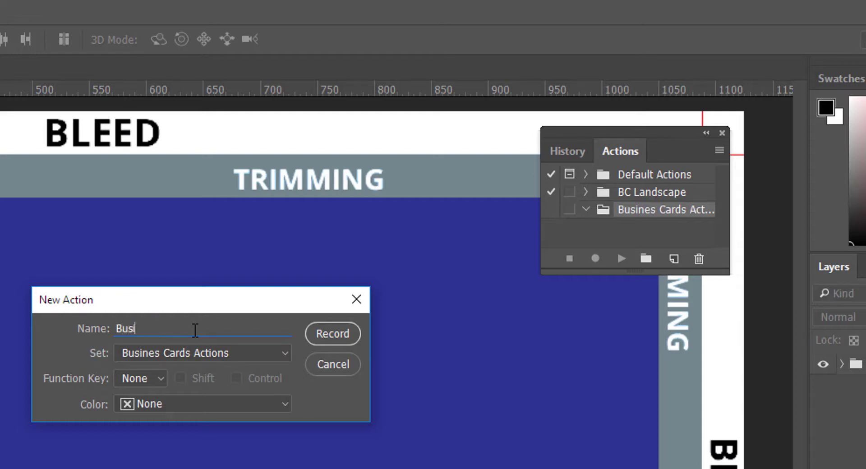
pyautogui.write('ness Card Landscape')
pyautogui.click(152, 349)
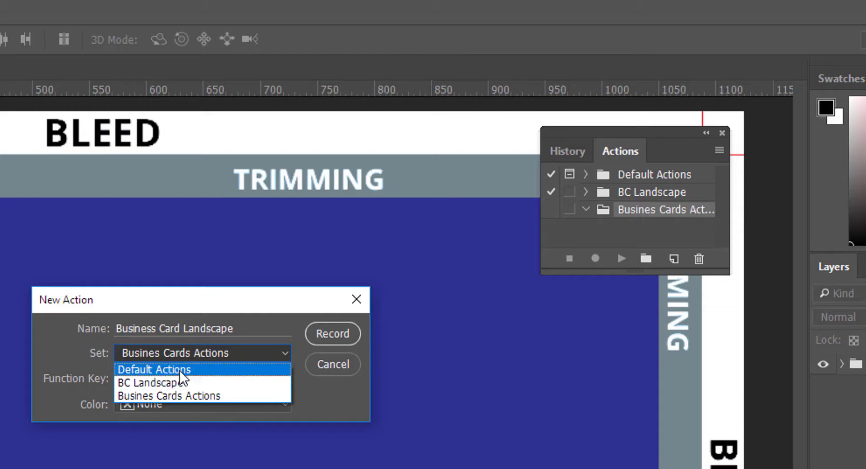
pyautogui.click(183, 396)
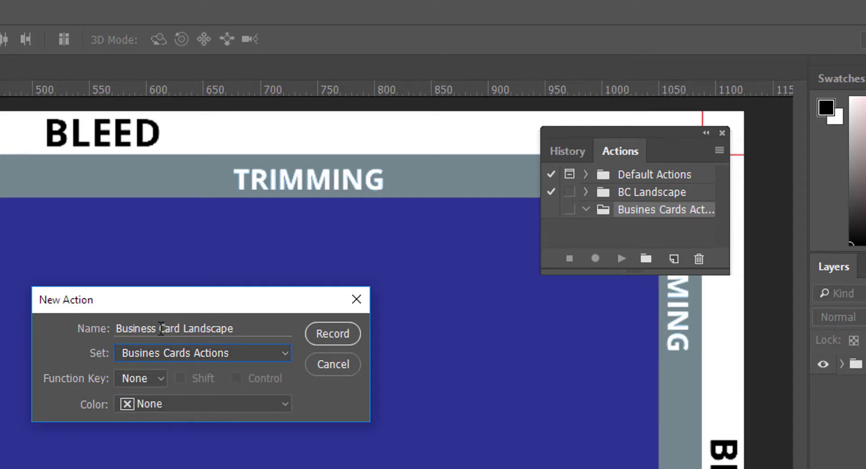
# - Give the new action the color Green and no function key, start recording it, and make the Actions panel taller
pyautogui.click(148, 377)
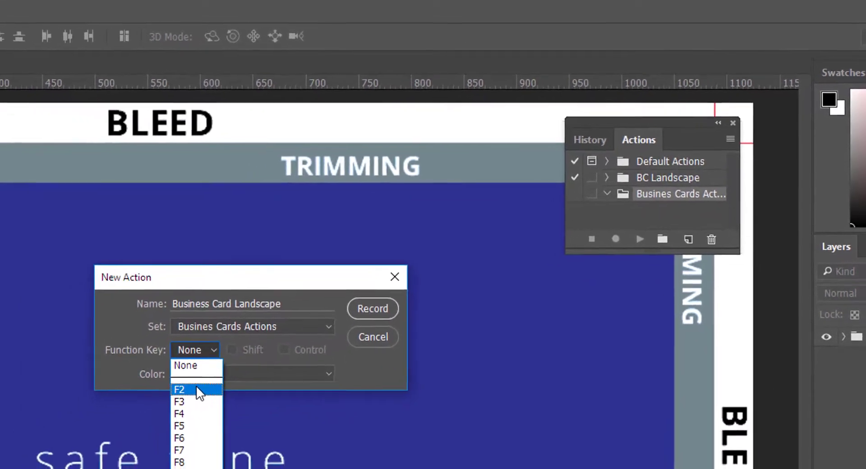
pyautogui.click(251, 362)
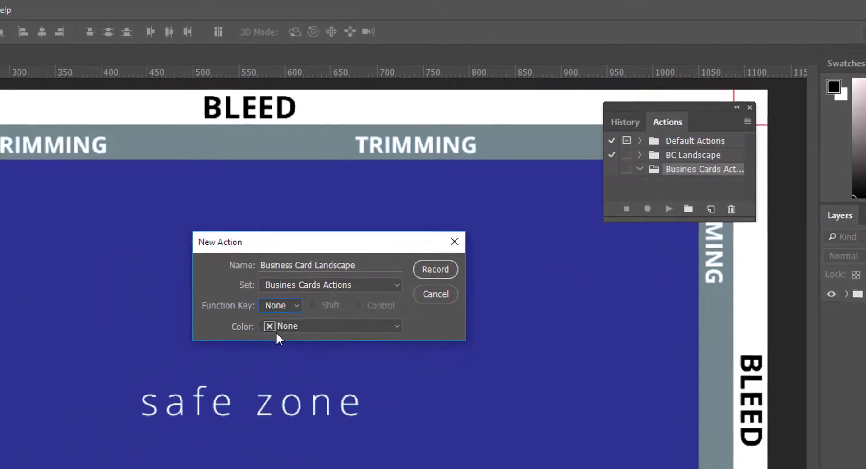
pyautogui.click(322, 316)
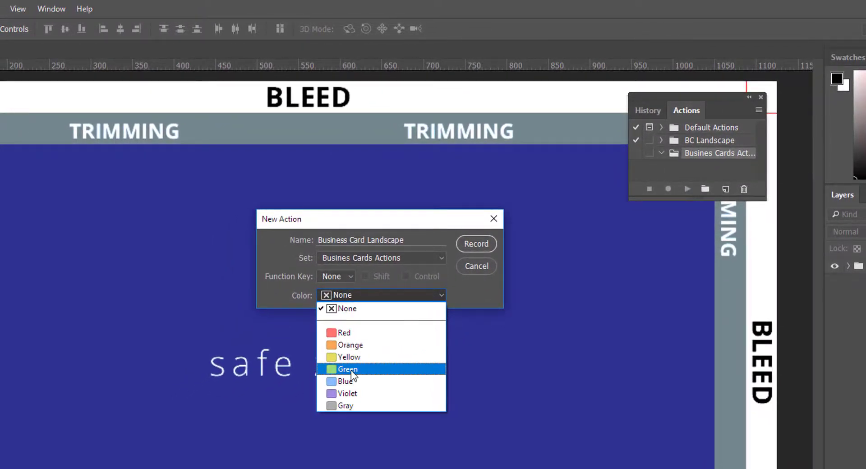
pyautogui.click(351, 370)
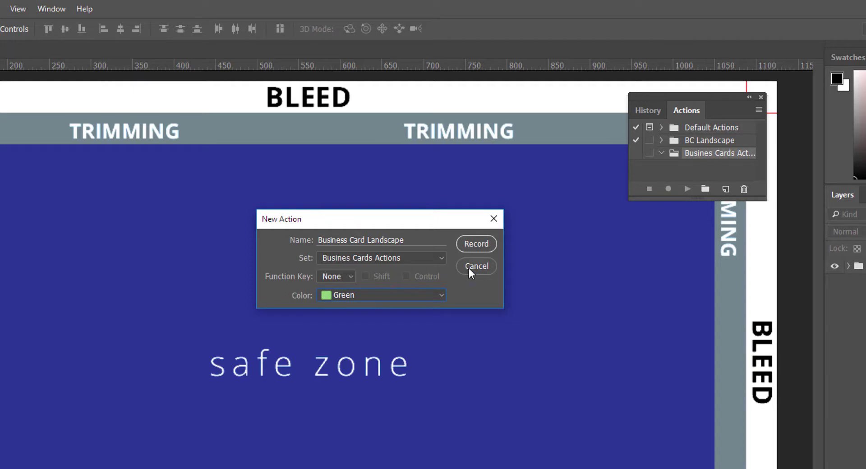
pyautogui.click(475, 243)
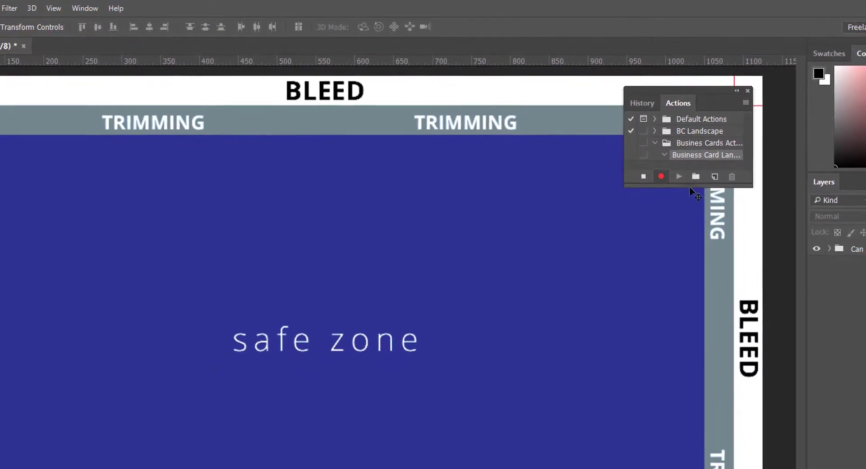
pyautogui.moveTo(692, 194); pyautogui.dragTo(702, 349)
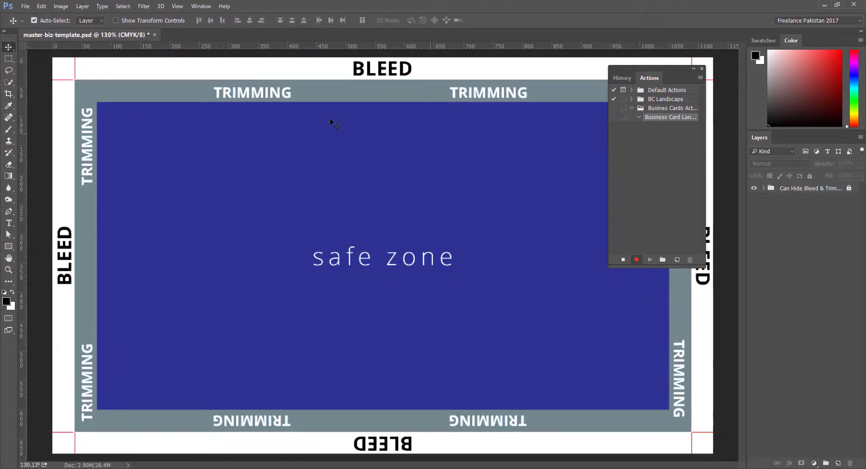
# - Begin a new document and set its width and height units to inches
pyautogui.click(29, 7)
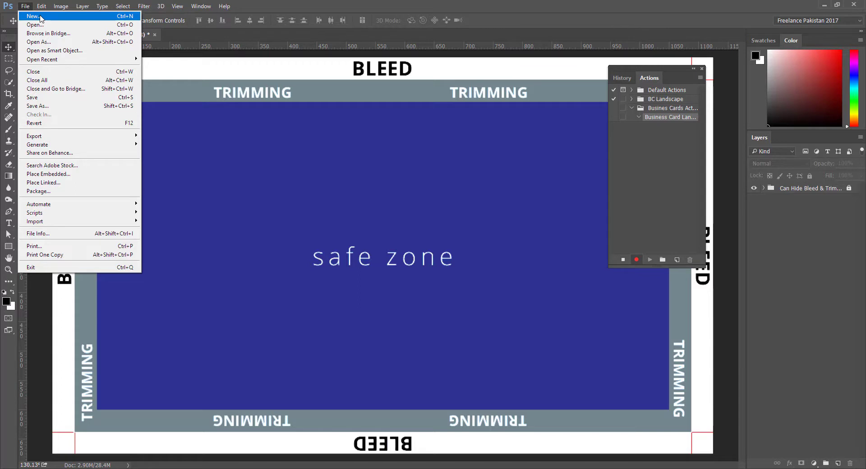
pyautogui.click(33, 16)
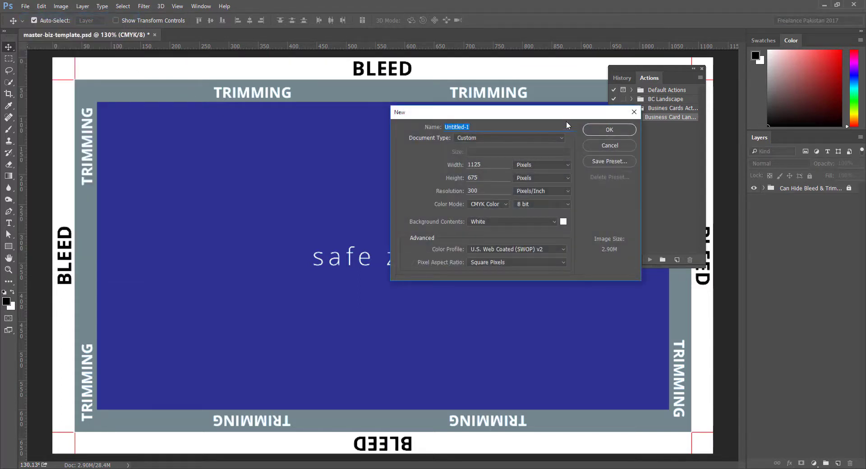
pyautogui.moveTo(562, 112); pyautogui.dragTo(429, 112)
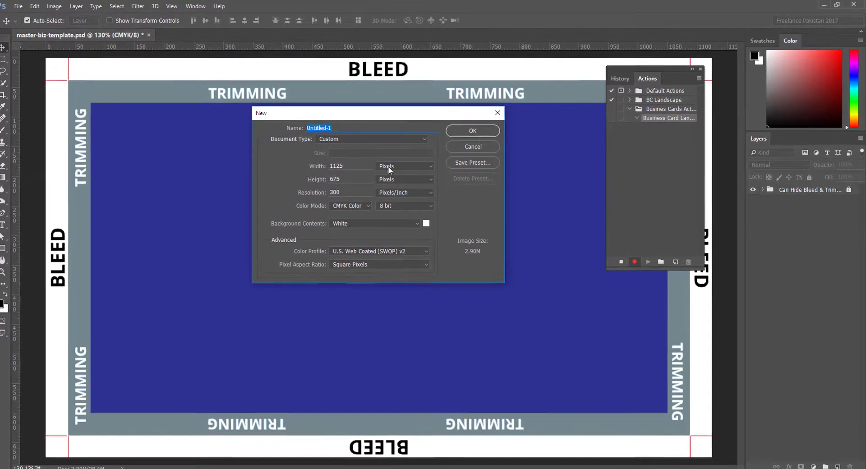
pyautogui.click(389, 166)
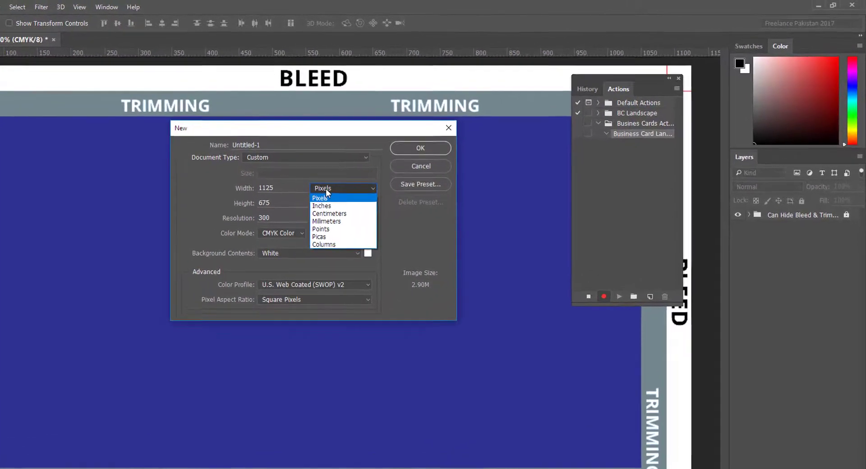
pyautogui.click(321, 205)
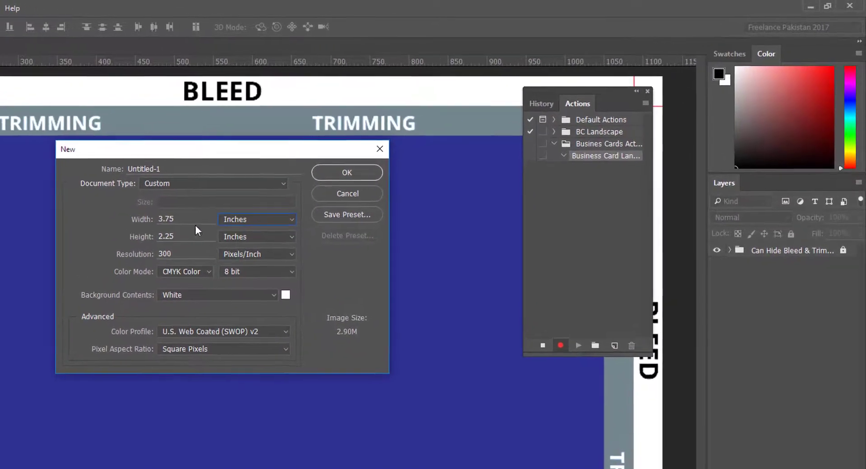
# - Set the new document's width to 3.75 inches, height to 2.25 inches and resolution to 300 pixels/inch
pyautogui.click(133, 219)
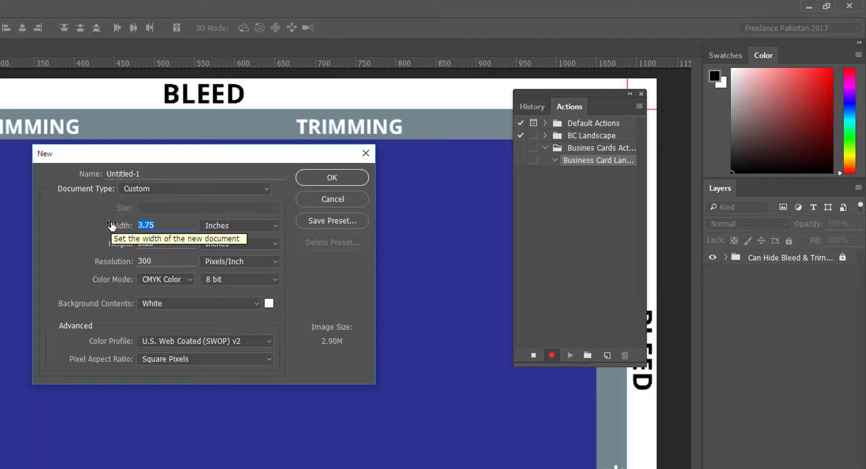
pyautogui.write('3.')
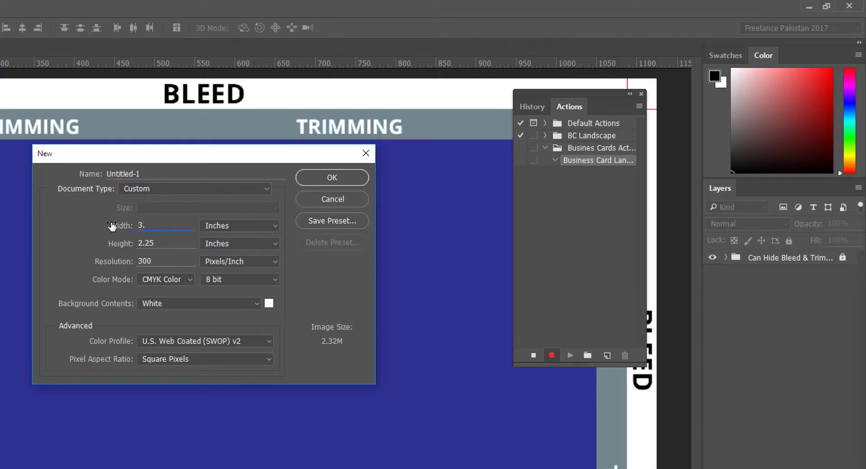
pyautogui.write('75')
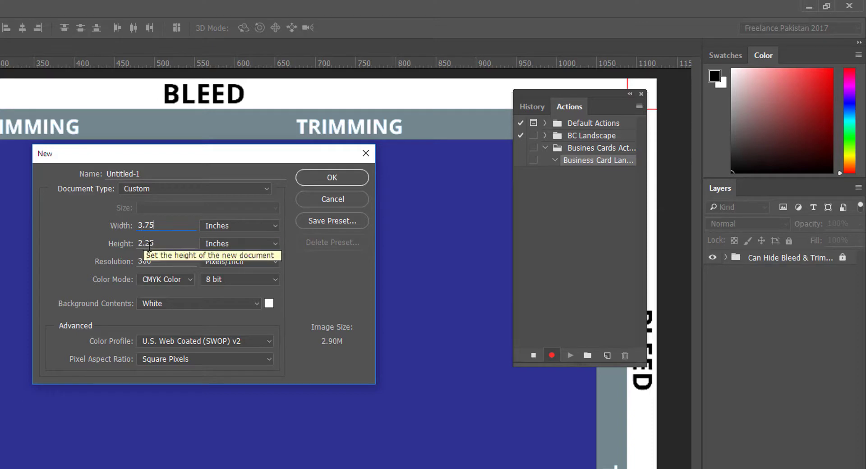
pyautogui.press('Tab')
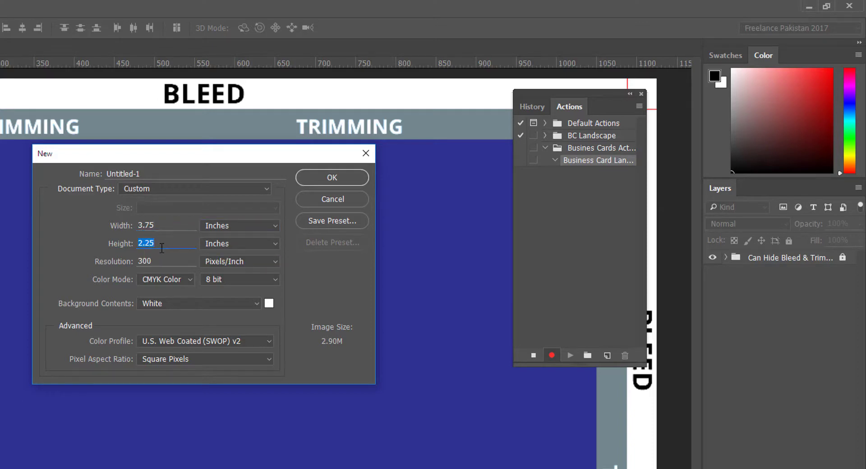
pyautogui.write('2.25')
pyautogui.press('Tab')
pyautogui.write('300')
# - Choose CMYK Color as the color mode and create the document
pyautogui.click(154, 278)
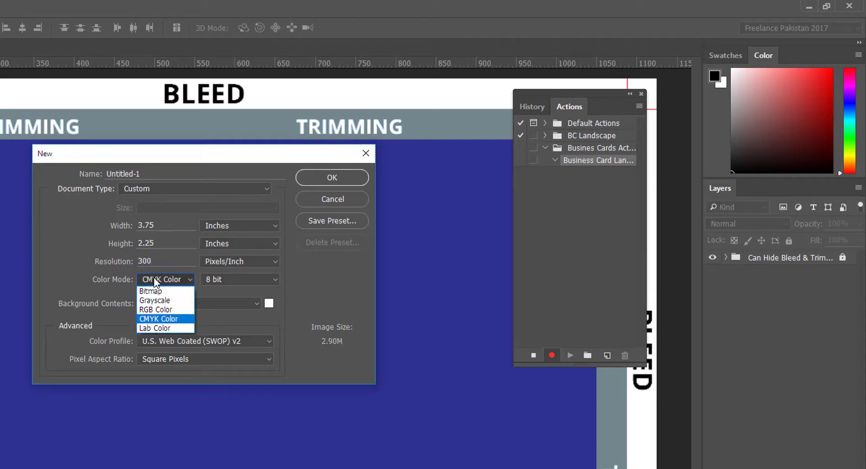
pyautogui.click(168, 317)
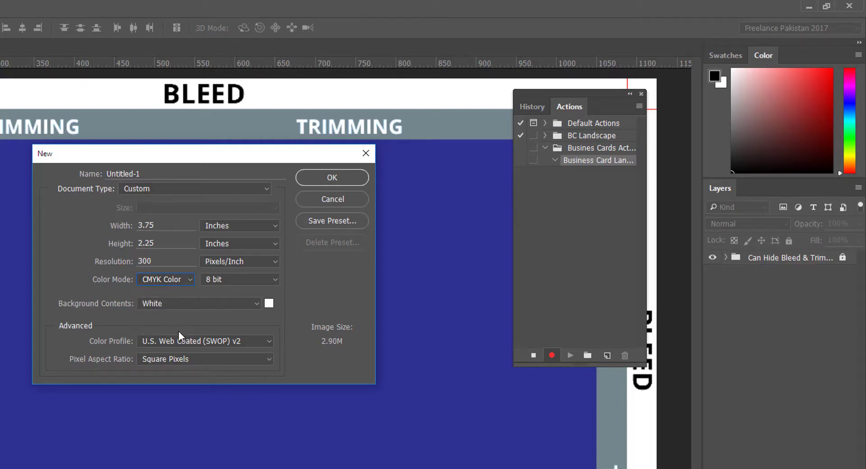
pyautogui.click(332, 177)
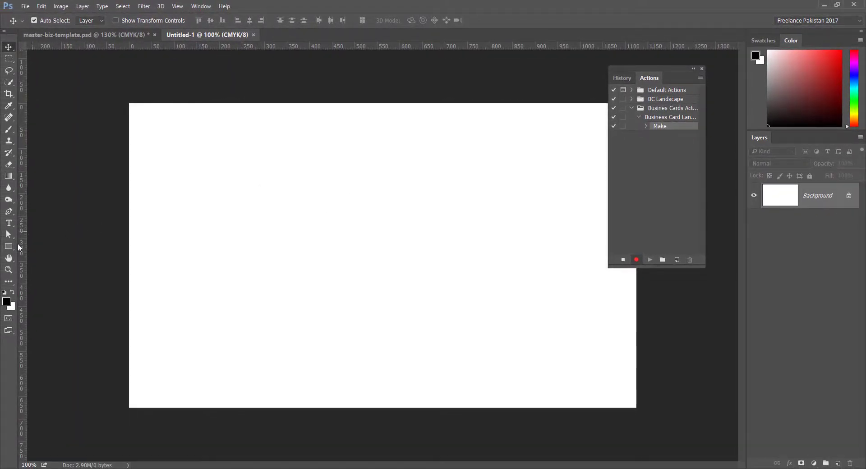
# - Create a black rectangle shape 3.50 in wide and 2 in high from the canvas's upper-left corner
pyautogui.click(9, 246)
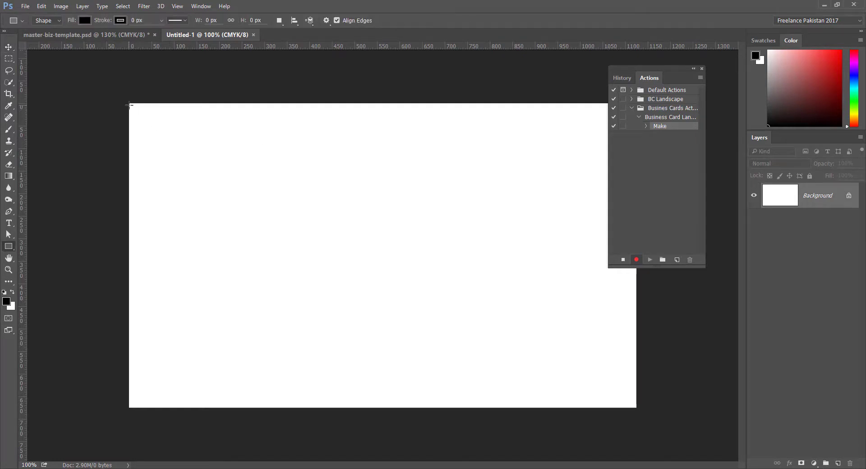
pyautogui.click(129, 105)
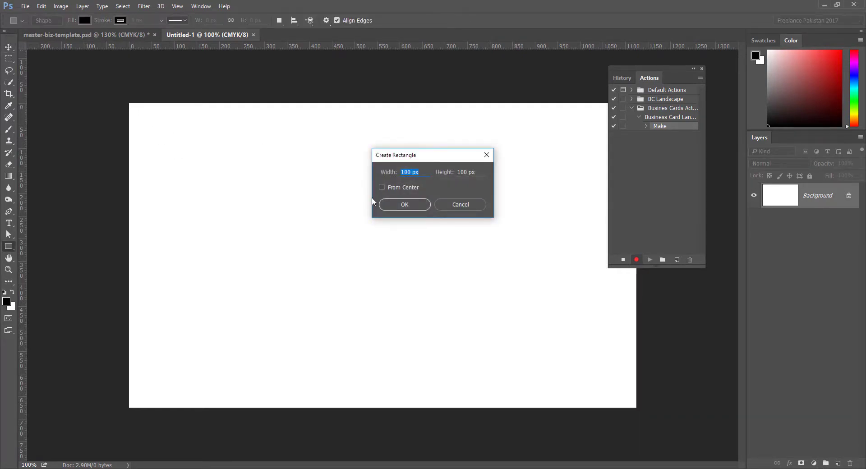
pyautogui.write('3.50')
pyautogui.press('Tab')
pyautogui.write('2in')
pyautogui.click(404, 204)
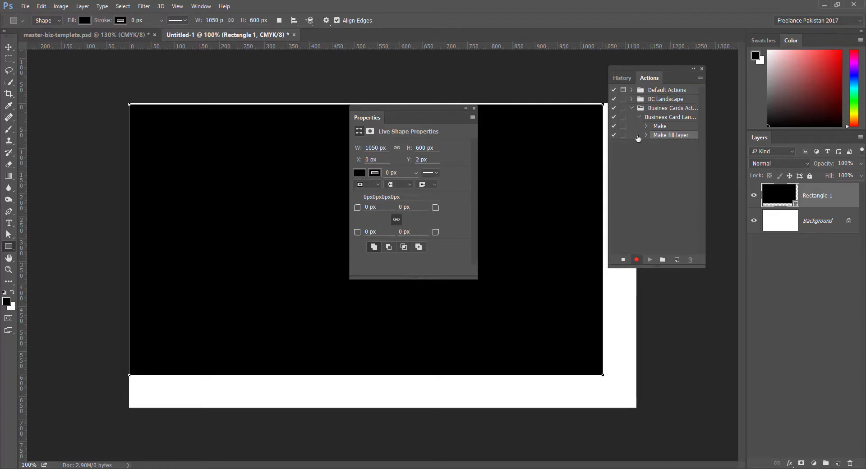
# - Close the shape properties and move the black rectangle to the center of the canvas, with equal white margins around it
pyautogui.click(474, 108)
pyautogui.click(10, 53)
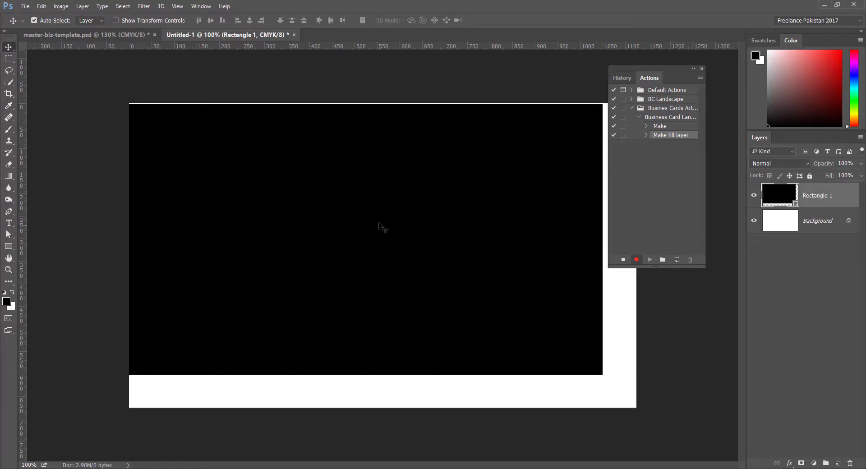
pyautogui.moveTo(380, 223); pyautogui.dragTo(396, 241)
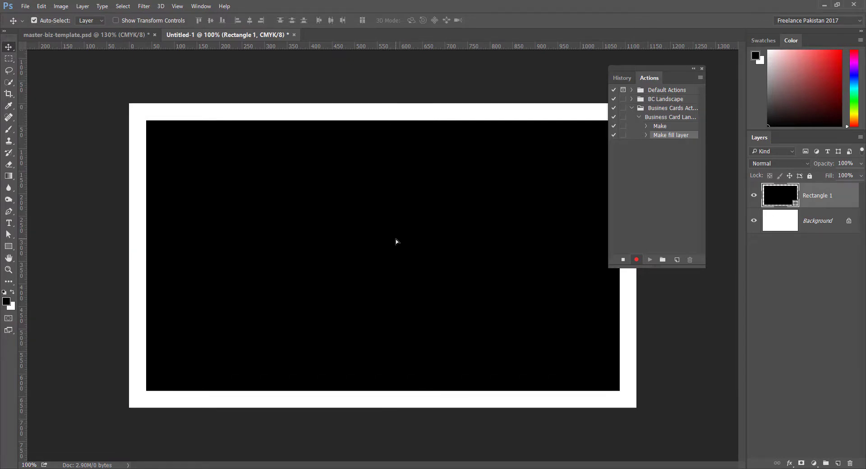
# - Center the black rectangle vertically and horizontally on the canvas by aligning it to a selection of the whole canvas, then deselect
pyautogui.hotkey('ctrl', 'a')
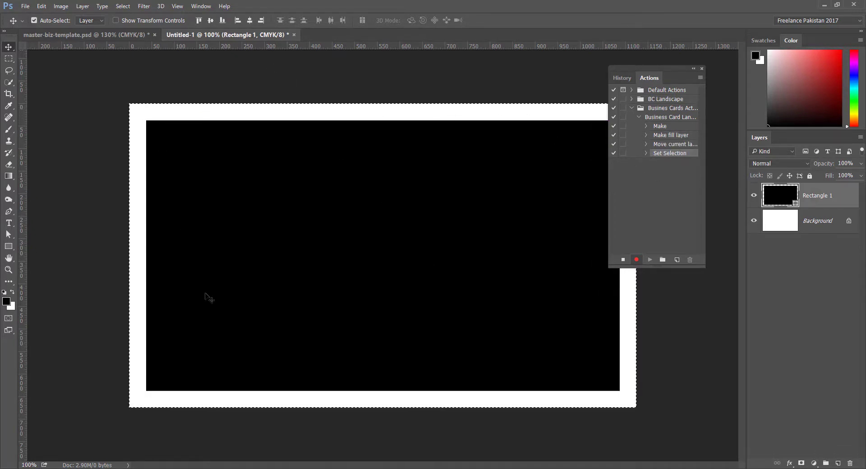
pyautogui.click(211, 21)
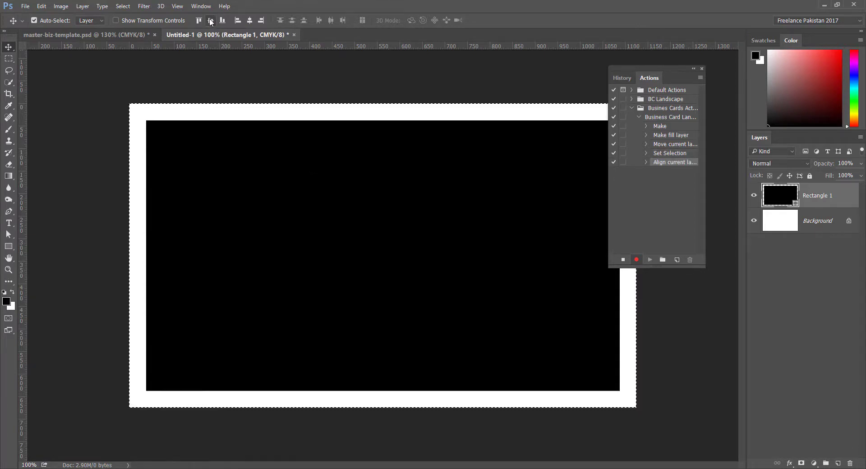
pyautogui.click(250, 20)
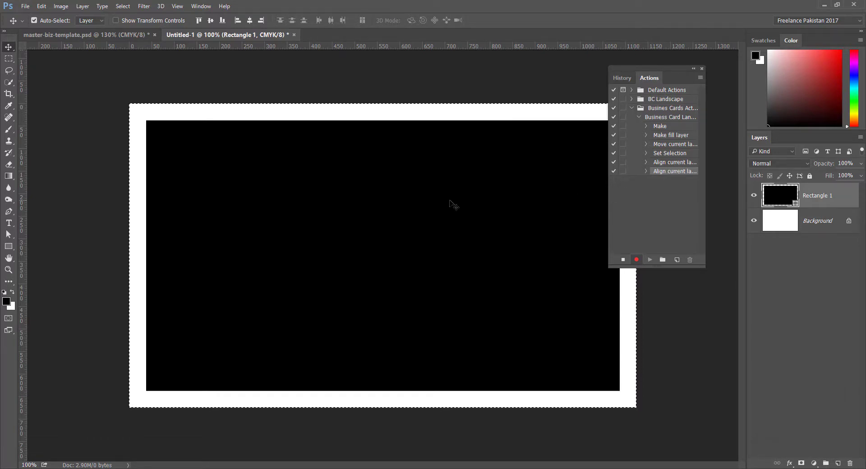
pyautogui.hotkey('ctrl', 'd')
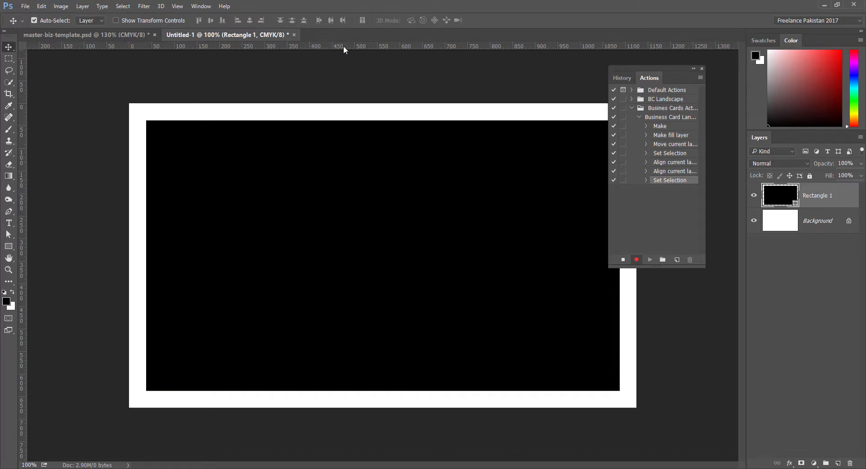
# - Place two horizontal and two vertical guides along the four edges of the black rectangle
pyautogui.moveTo(342, 49); pyautogui.dragTo(344, 119)
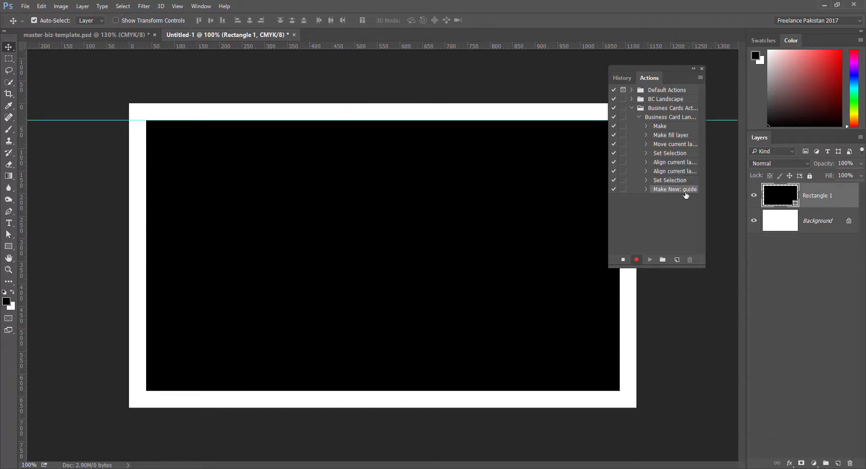
pyautogui.moveTo(415, 46); pyautogui.dragTo(425, 391)
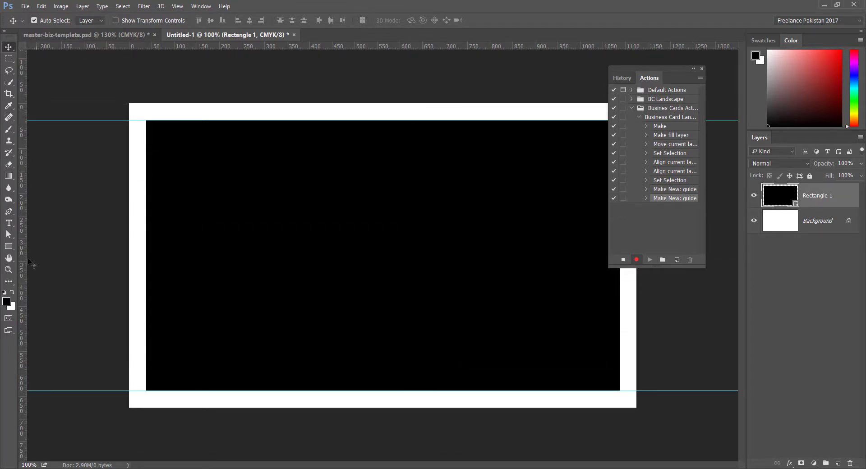
pyautogui.moveTo(23, 249); pyautogui.dragTo(620, 292)
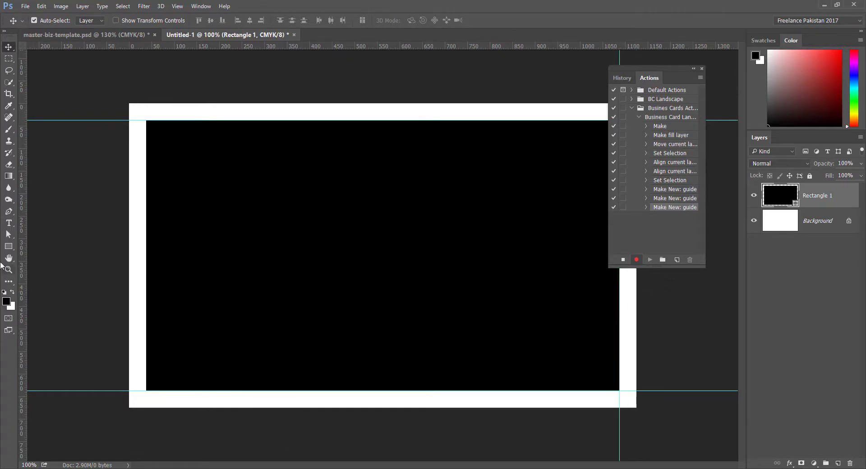
pyautogui.moveTo(24, 247); pyautogui.dragTo(145, 264)
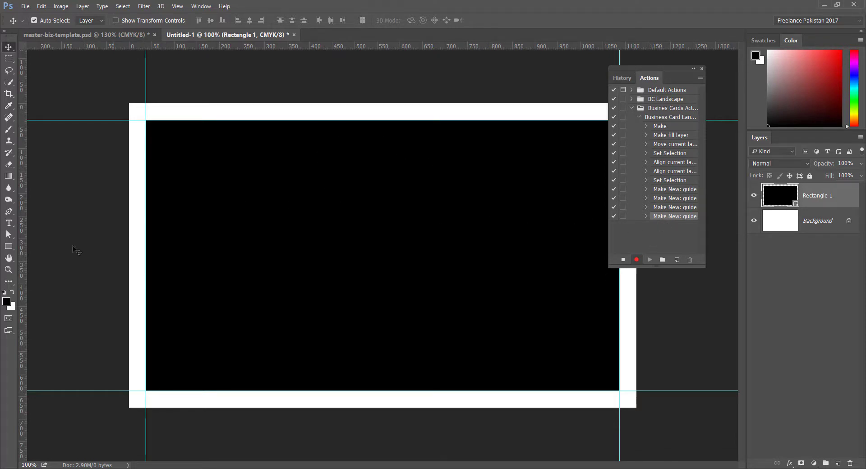
# - Draw a black rectangle shape about 38 px by 39 px in the white margin's upper-left corner and close its properties
pyautogui.click(10, 250)
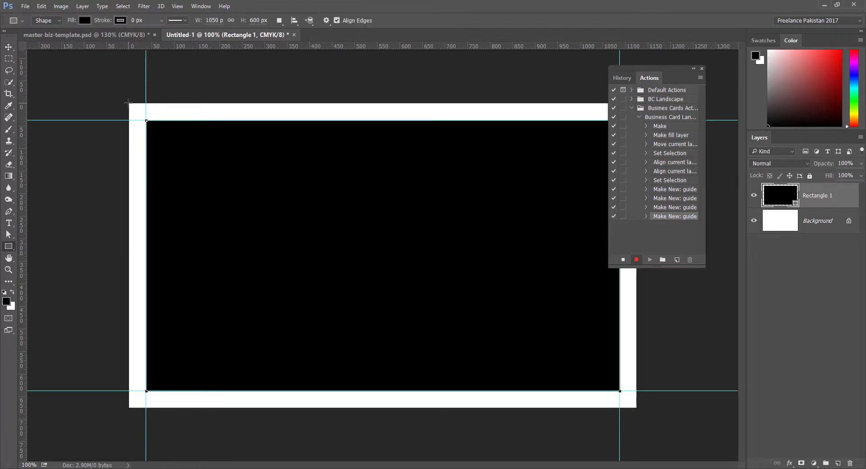
pyautogui.moveTo(129, 103); pyautogui.dragTo(146, 120)
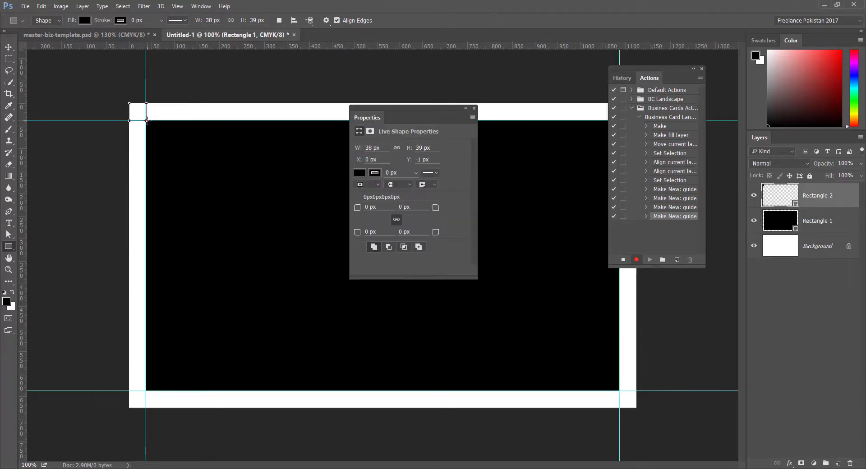
pyautogui.click(474, 109)
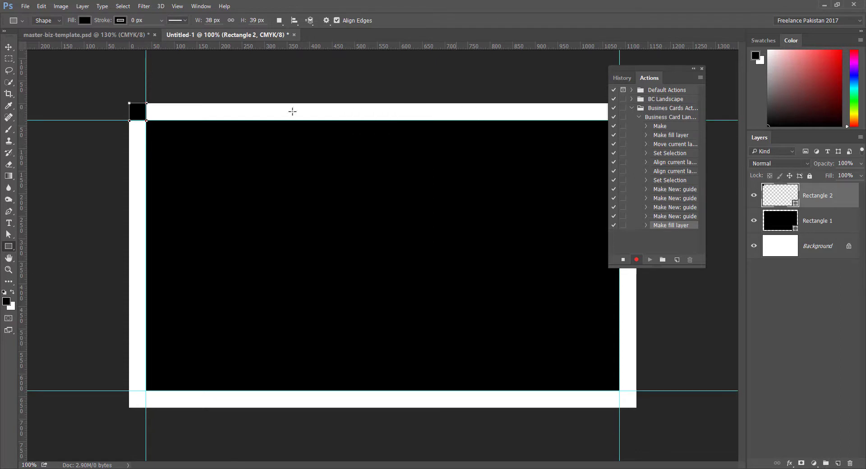
# - Change the fill color of the small corner square to teal
pyautogui.click(8, 48)
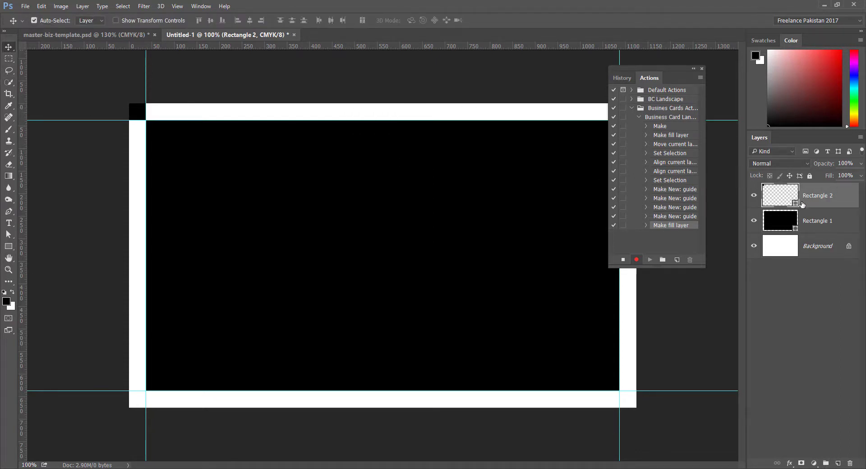
pyautogui.doubleClick(796, 205)
pyautogui.moveTo(689, 264); pyautogui.dragTo(696, 268)
pyautogui.click(819, 221)
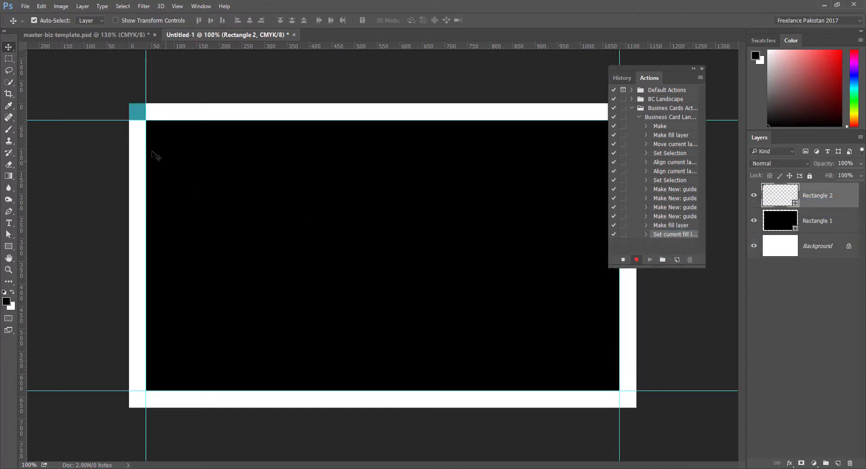
# - Move the teal square inside the black rectangle's upper-left corner and place a duplicate of it inside the lower-right corner
pyautogui.moveTo(140, 113); pyautogui.dragTo(158, 133)
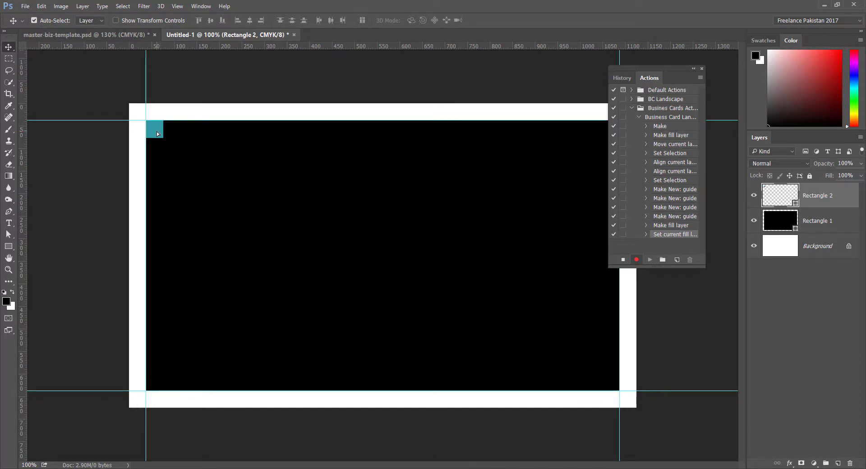
pyautogui.press('ctrl')
pyautogui.click(157, 134)
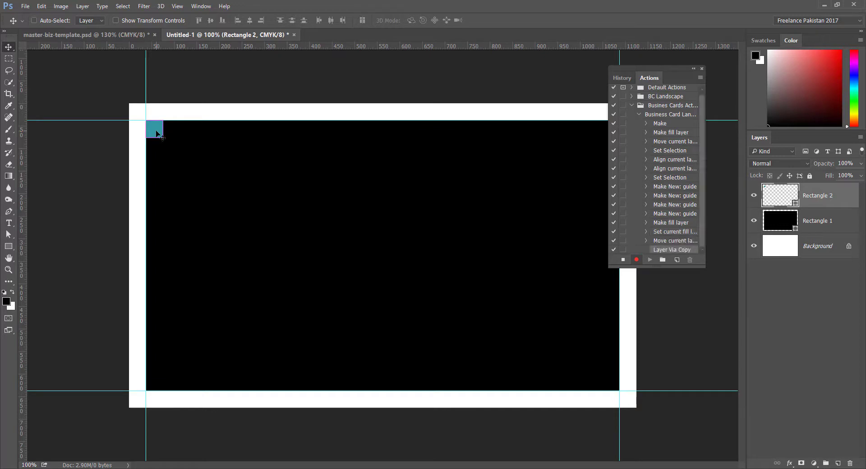
pyautogui.hotkey('ctrl', 'j')
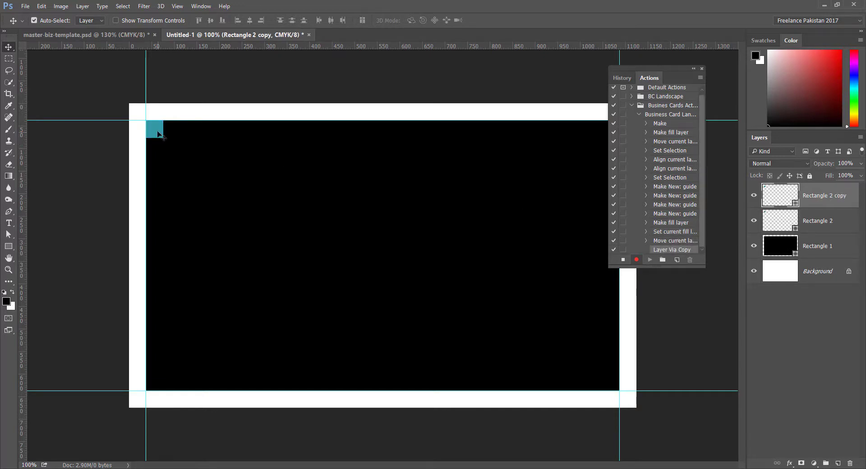
pyautogui.moveTo(159, 134); pyautogui.dragTo(614, 381)
# - Add two horizontal and two vertical guides along the inner edges of the teal squares to mark the safe zone
pyautogui.moveTo(347, 43); pyautogui.dragTo(341, 138)
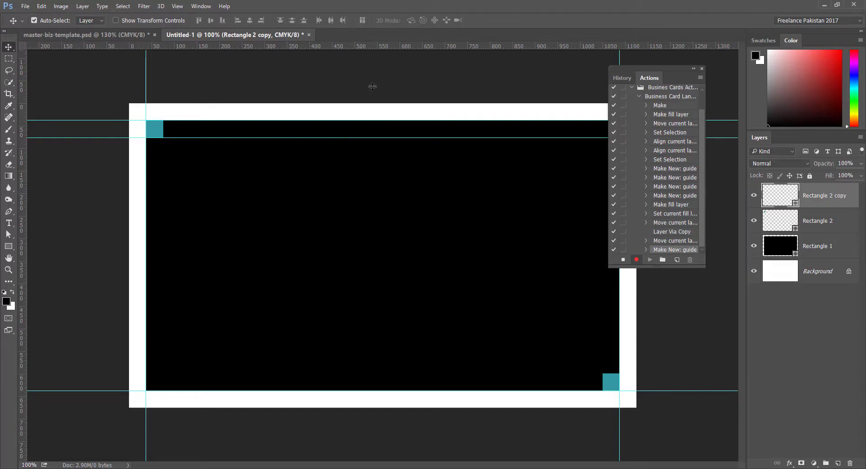
pyautogui.moveTo(406, 46); pyautogui.dragTo(424, 375)
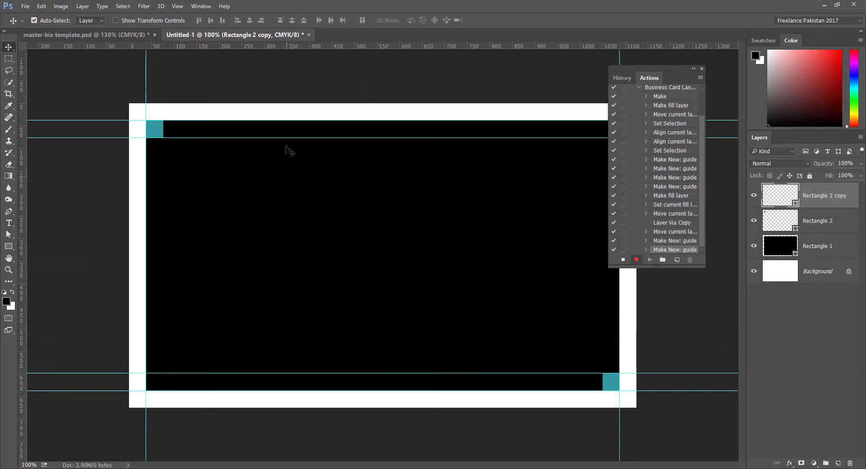
pyautogui.moveTo(27, 255); pyautogui.dragTo(164, 262)
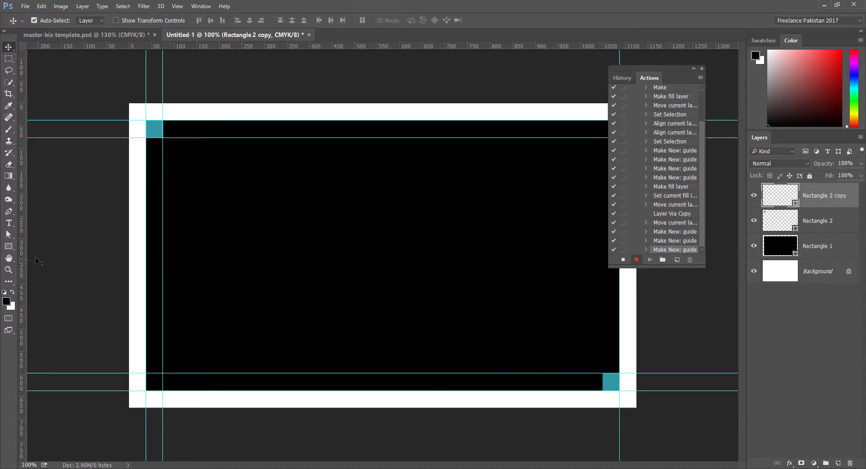
pyautogui.moveTo(23, 251); pyautogui.dragTo(602, 327)
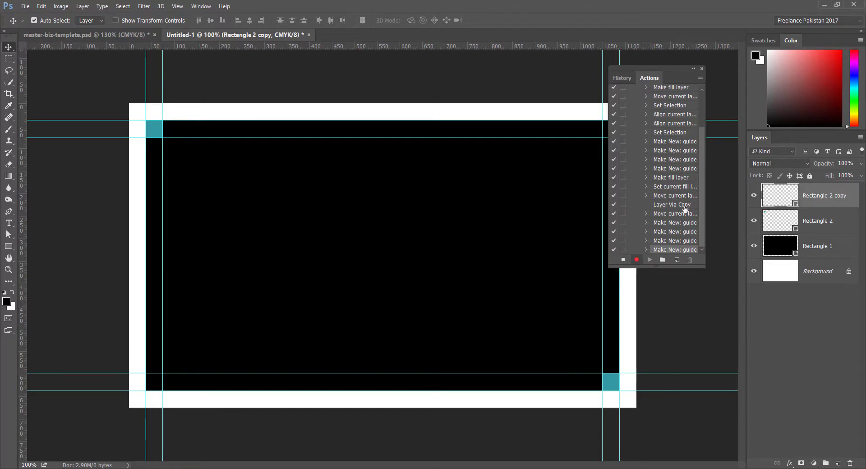
# - Stop recording the action and close the untitled business card document without saving it
pyautogui.scroll(3, 684, 209)
pyautogui.scroll(-3, 685, 209)
pyautogui.click(622, 260)
pyautogui.scroll(3, 667, 176)
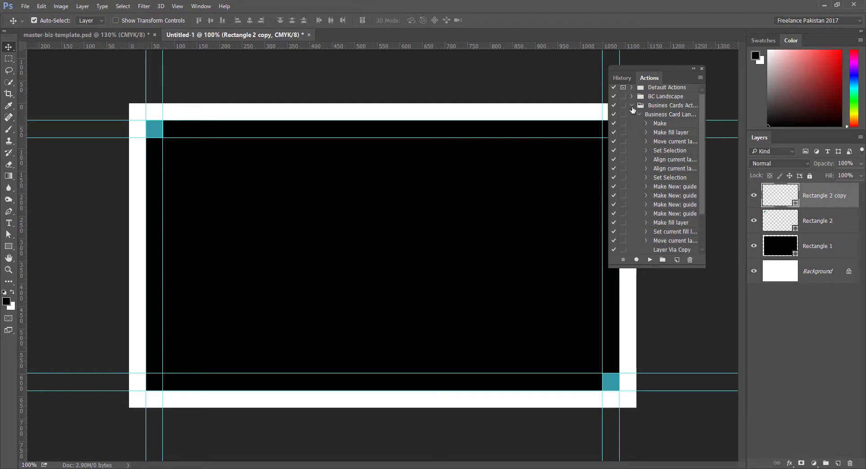
pyautogui.click(632, 105)
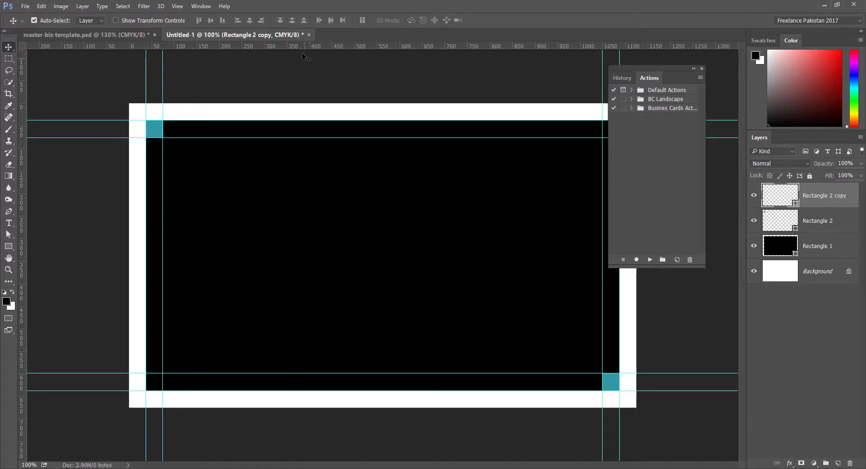
pyautogui.click(309, 34)
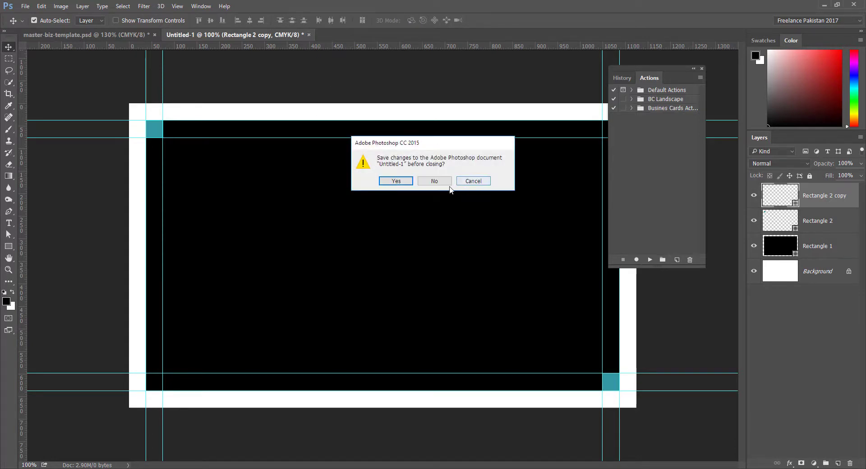
pyautogui.click(435, 181)
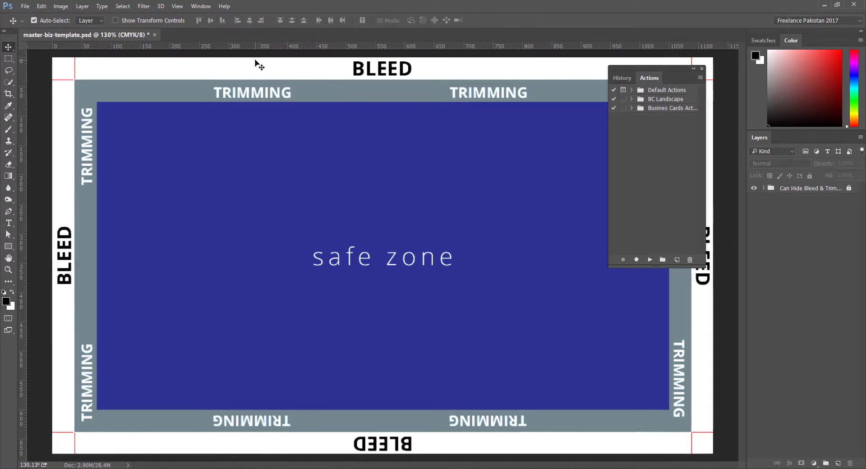
# - Create a new document with the Web document type at 1366 by 768 pixels
pyautogui.click(15, 6)
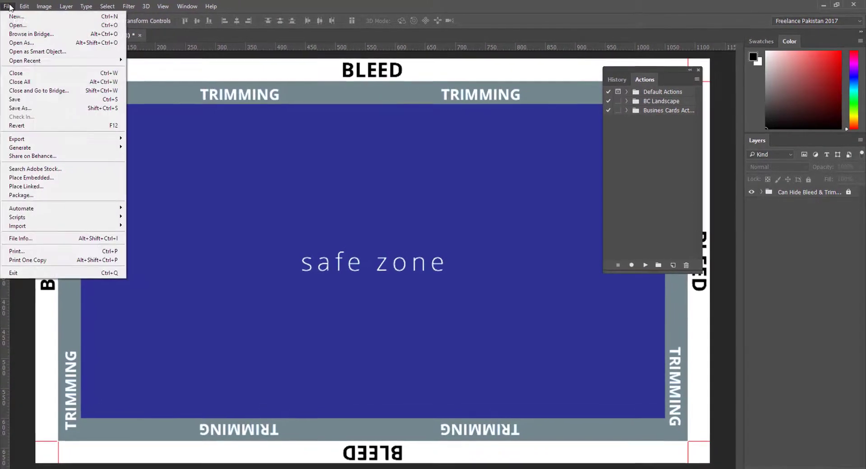
pyautogui.click(27, 16)
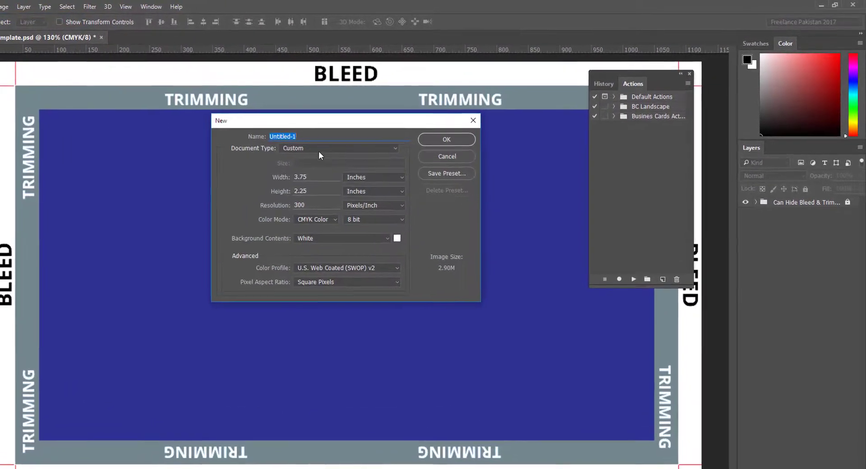
pyautogui.click(326, 146)
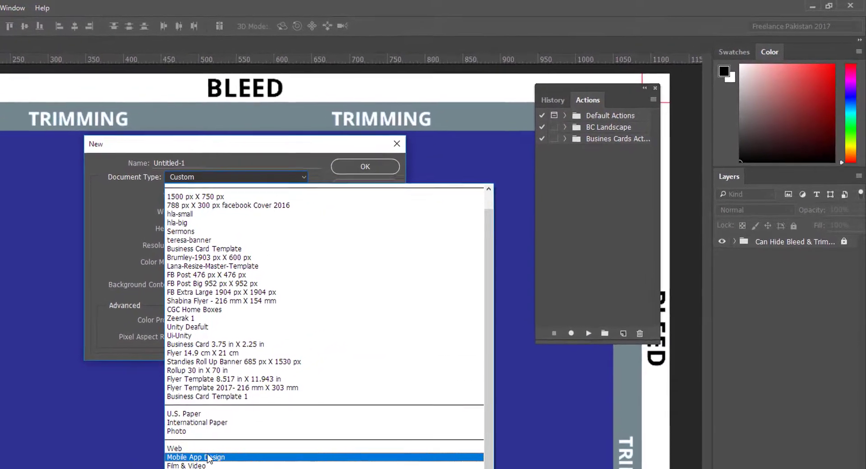
pyautogui.click(239, 436)
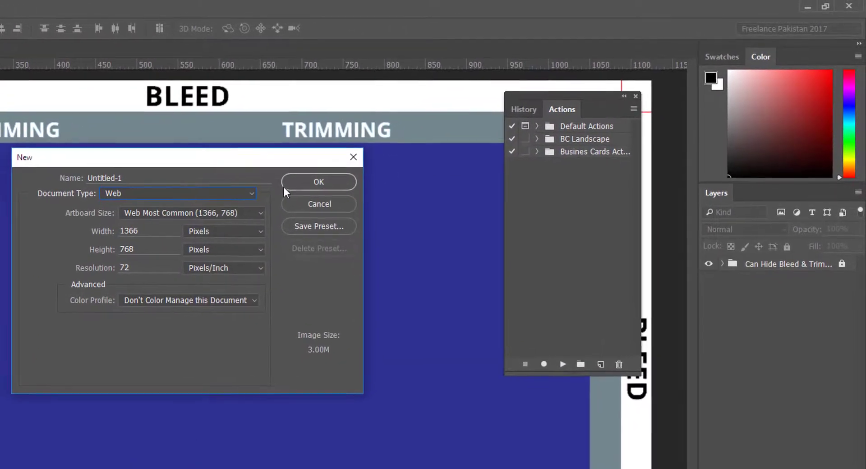
pyautogui.click(329, 178)
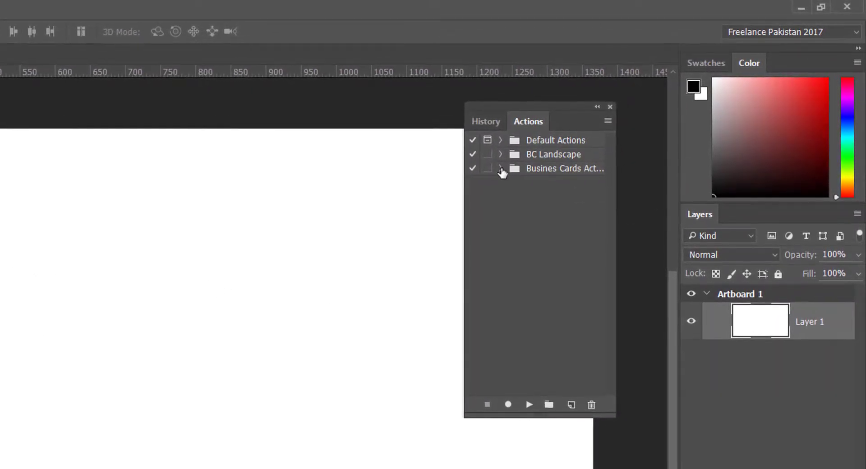
# - Play the recorded landscape business card action from the Busines Cards Actions set
pyautogui.click(501, 169)
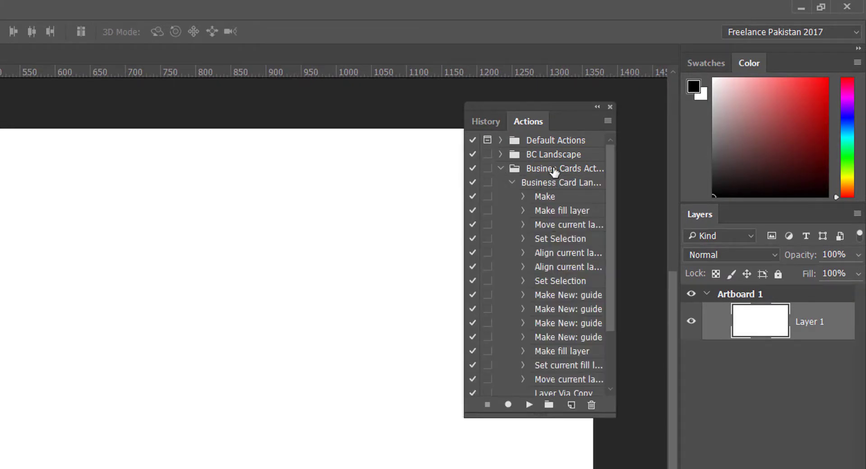
pyautogui.click(555, 183)
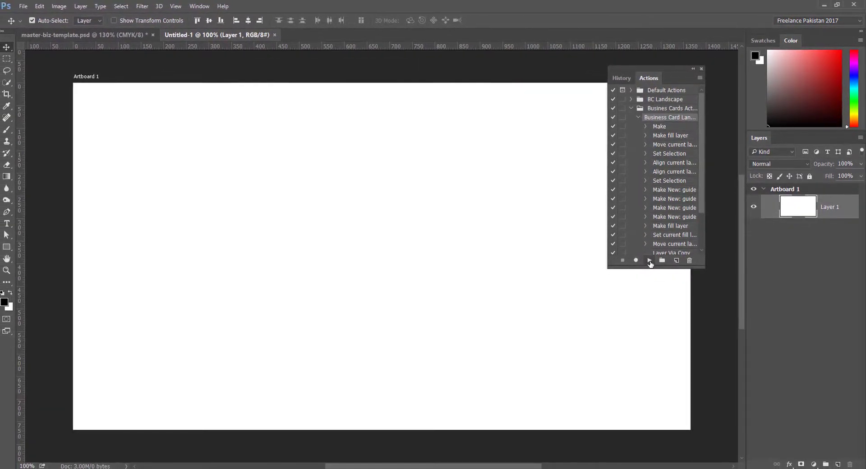
pyautogui.click(649, 261)
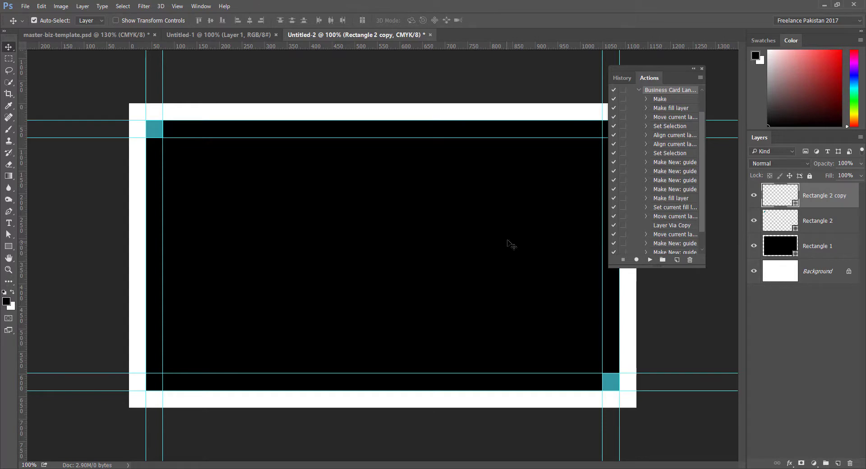
pyautogui.click(25, 6)
pyautogui.moveTo(93, 205)
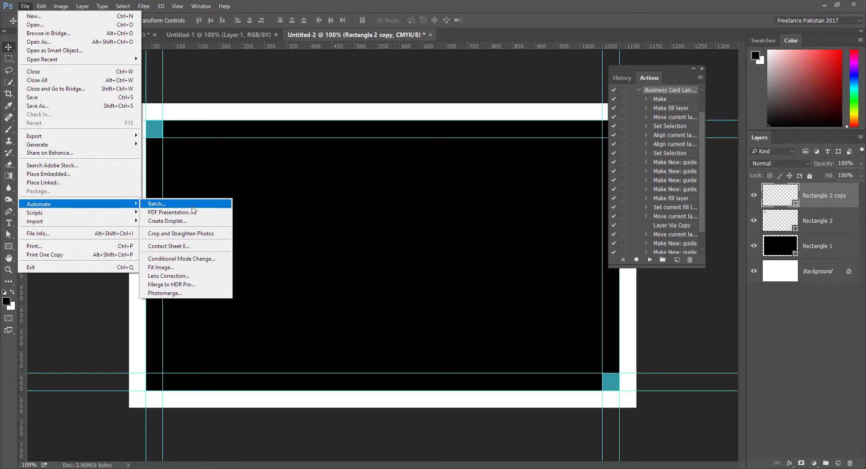
pyautogui.click(421, 152)
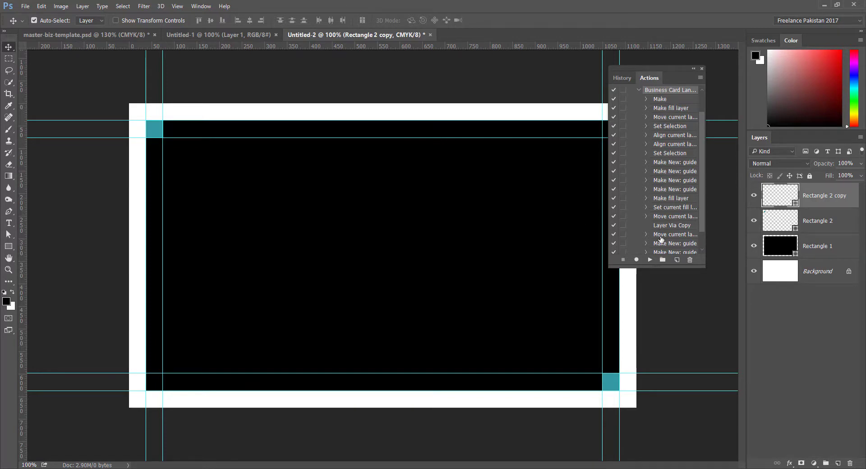
pyautogui.scroll(-1, 660, 239)
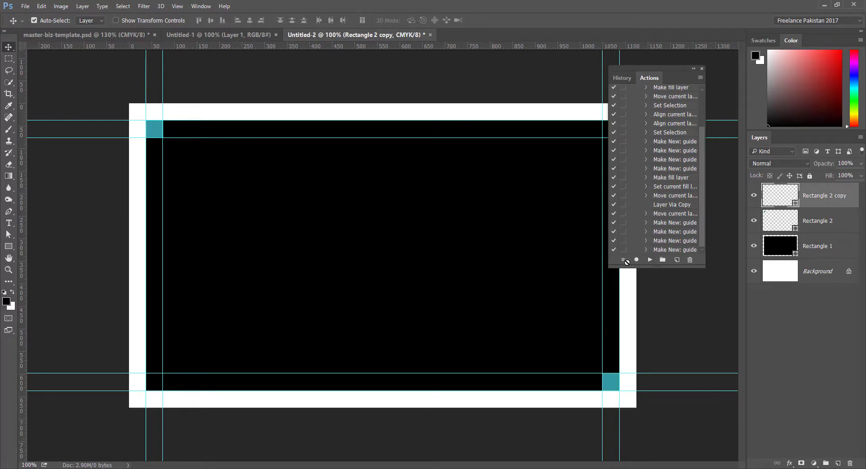
pyautogui.scroll(1, 659, 195)
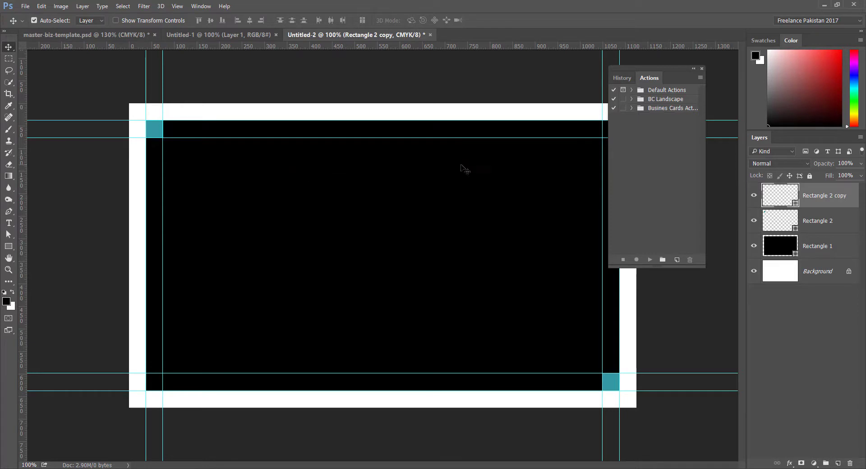
# - Bring up the save dialog for the Busines Cards Actions set and dismiss it without saving
pyautogui.click(671, 109)
pyautogui.click(699, 77)
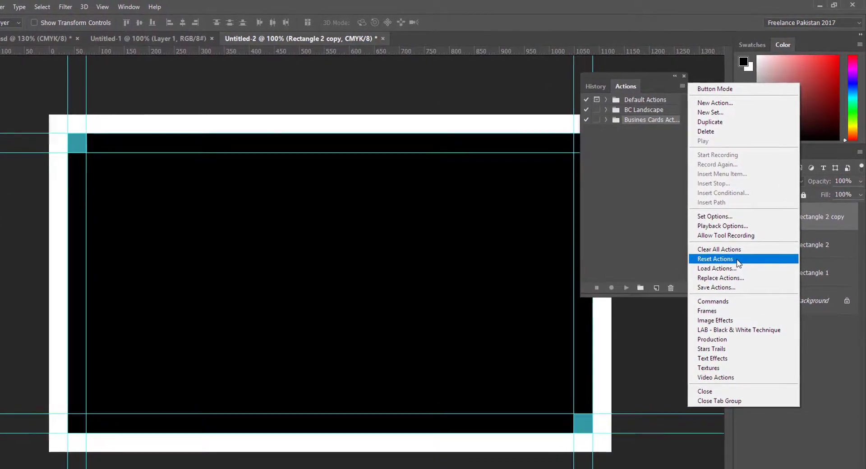
pyautogui.click(748, 296)
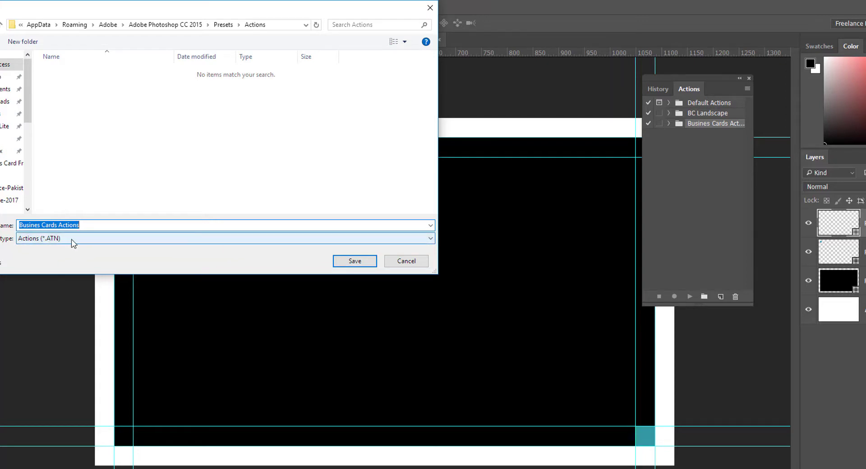
pyautogui.click(408, 262)
pyautogui.moveTo(714, 97); pyautogui.dragTo(737, 104)
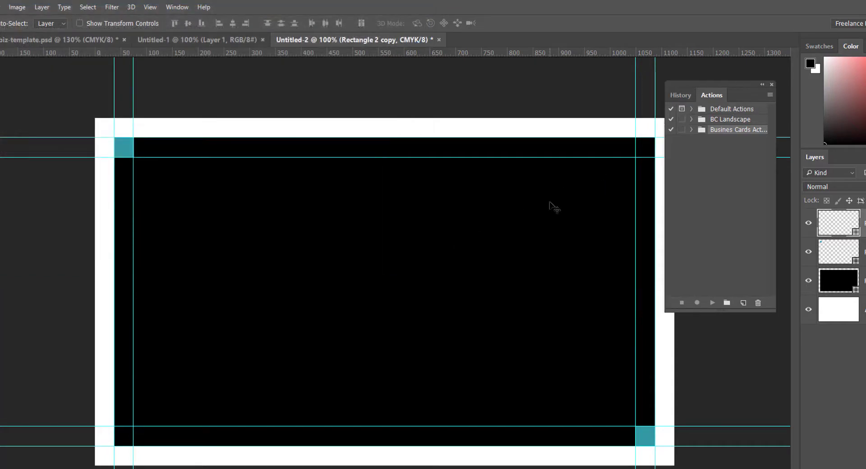